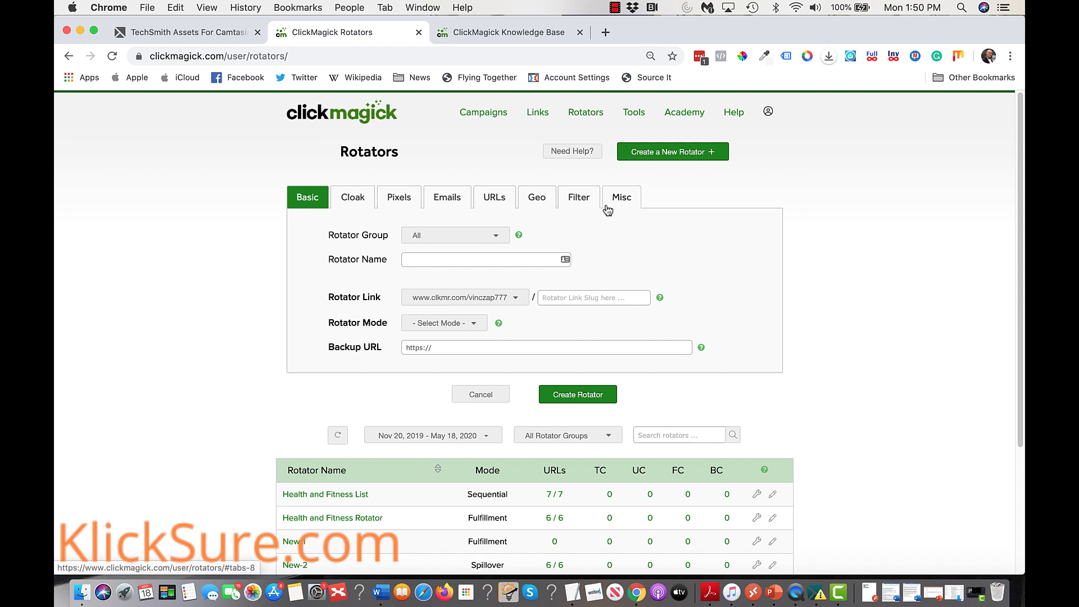
# Step: Open the list of rotator modes in the new rotator form
pyautogui.click(473, 322)
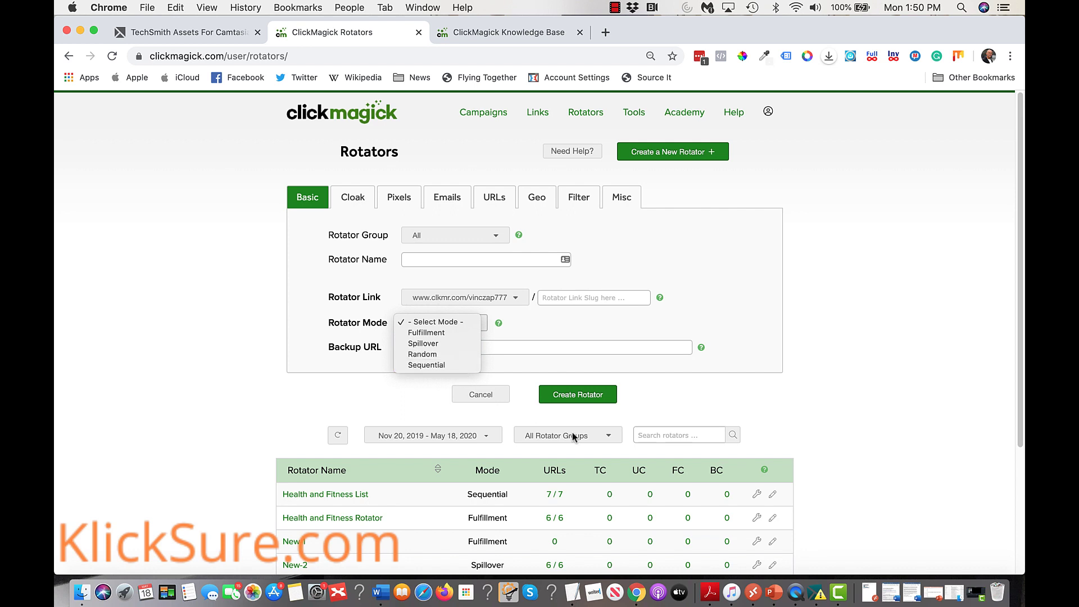
pyautogui.click(837, 593)
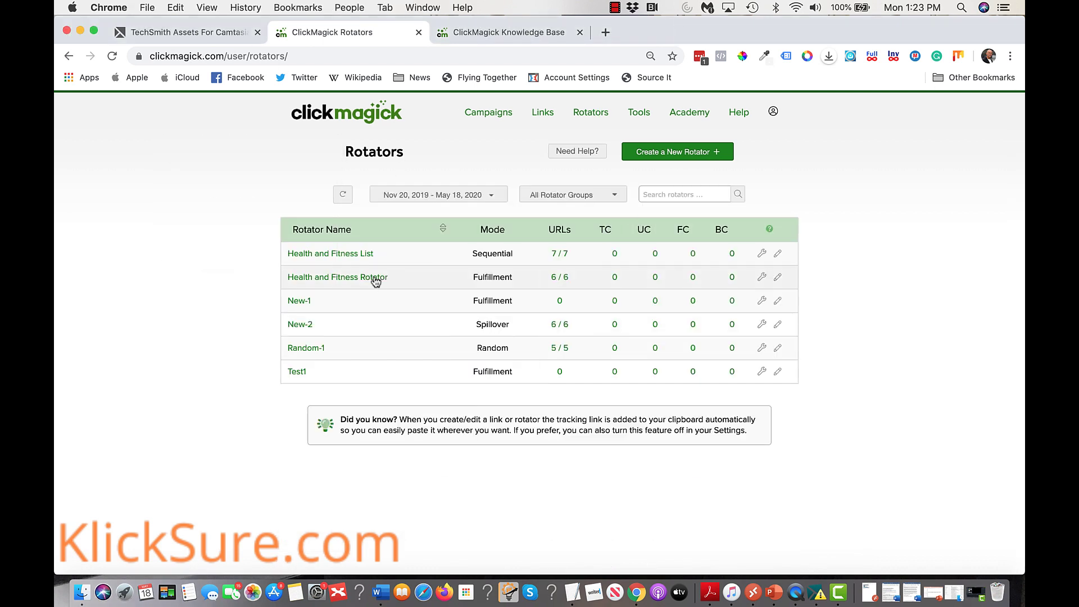
# Step: View the Health and Fitness Rotator's basic settings and its list of URLs
pyautogui.click(375, 277)
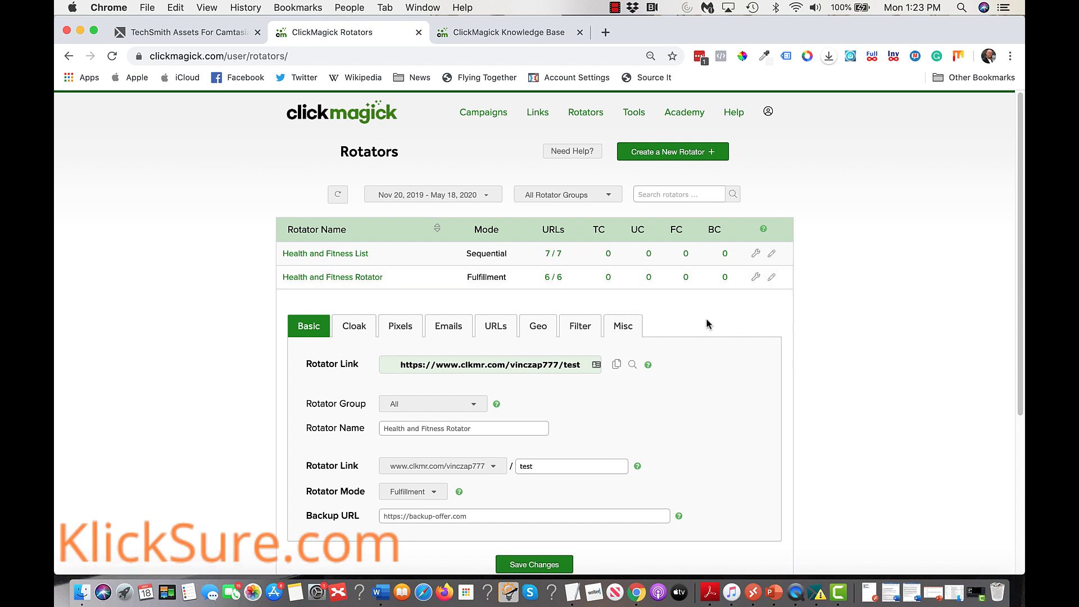
pyautogui.click(753, 279)
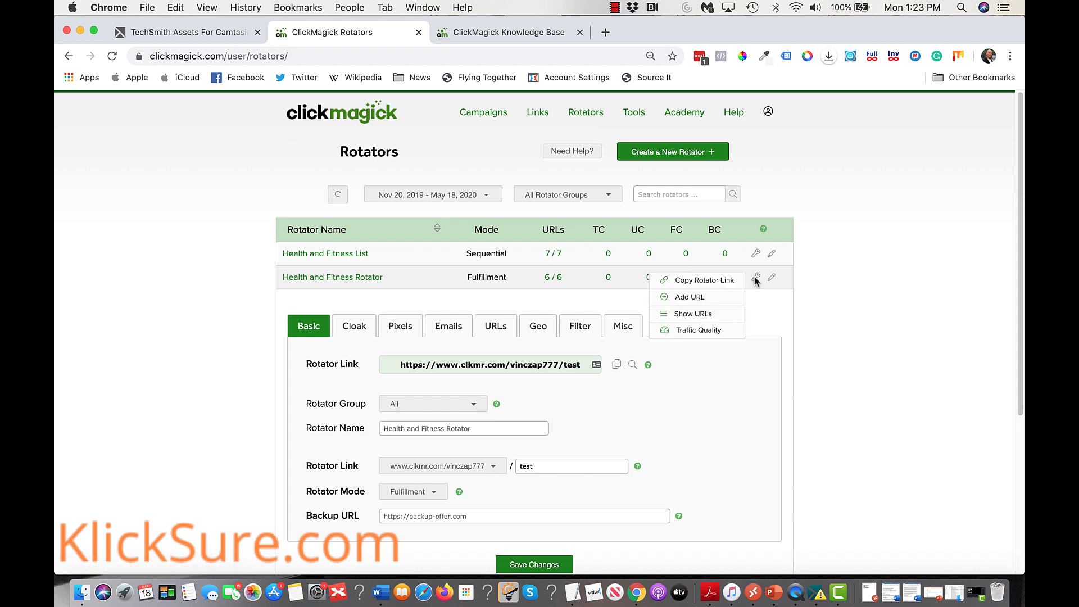
pyautogui.click(711, 313)
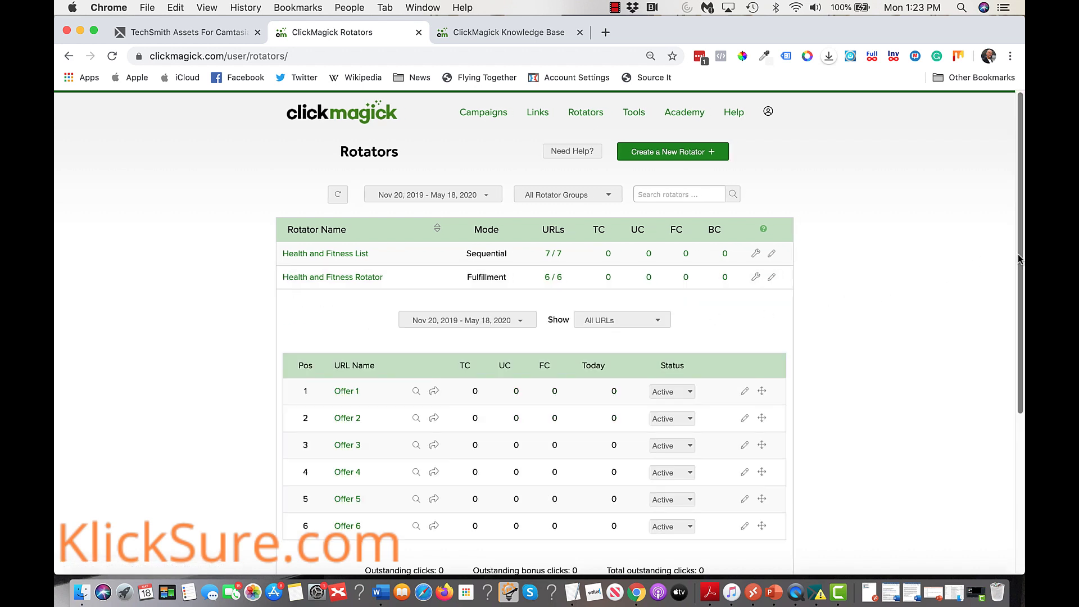
pyautogui.scroll(-5, 989, 262)
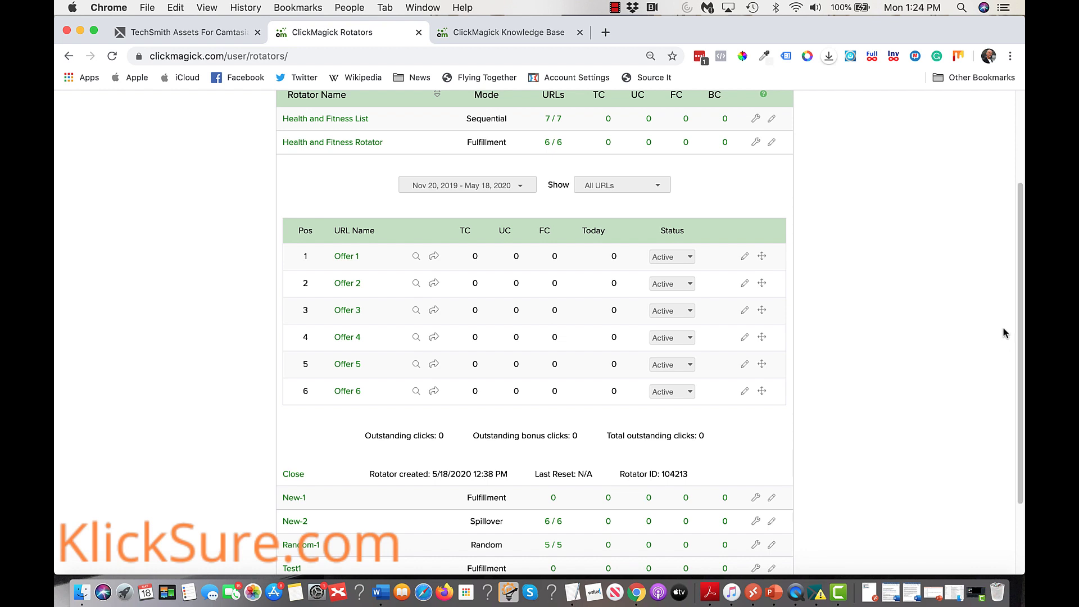
pyautogui.moveTo(1016, 331); pyautogui.dragTo(1014, 279)
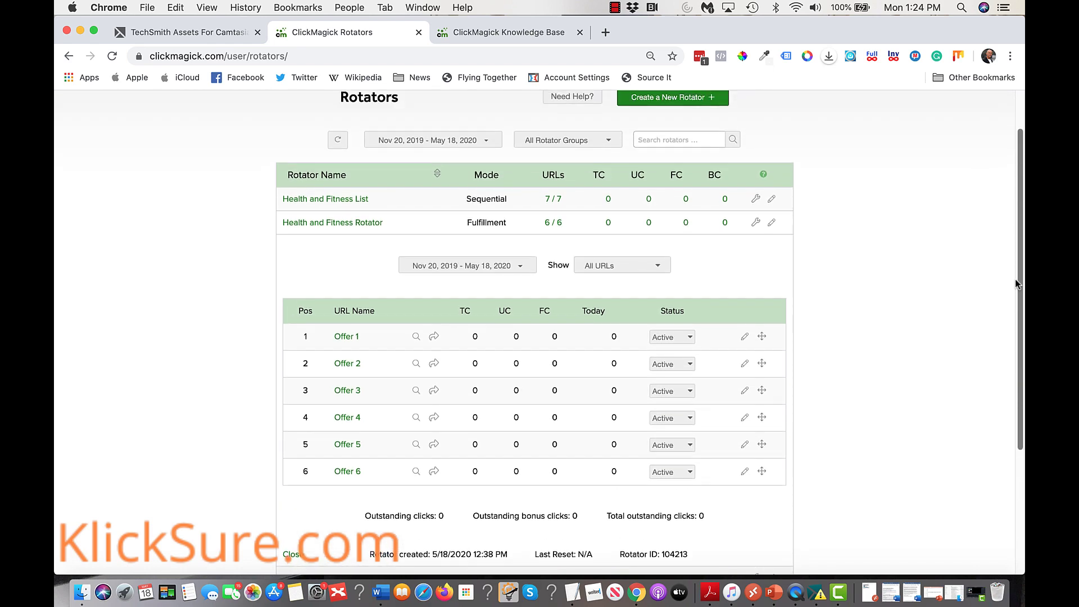
pyautogui.click(333, 228)
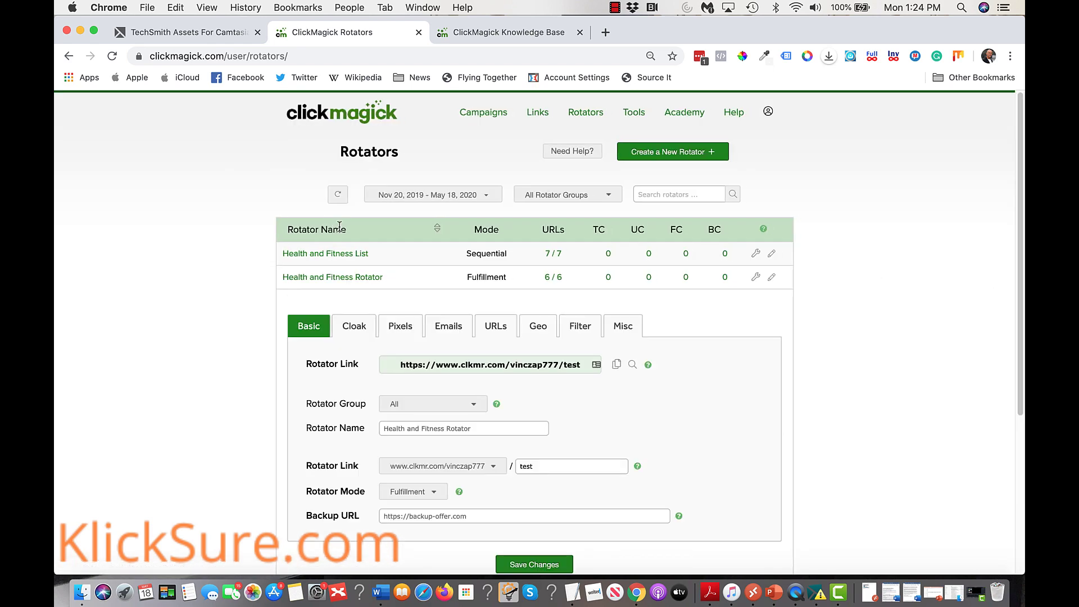
# Step: Check the mode options offered for a new rotator
pyautogui.click(505, 119)
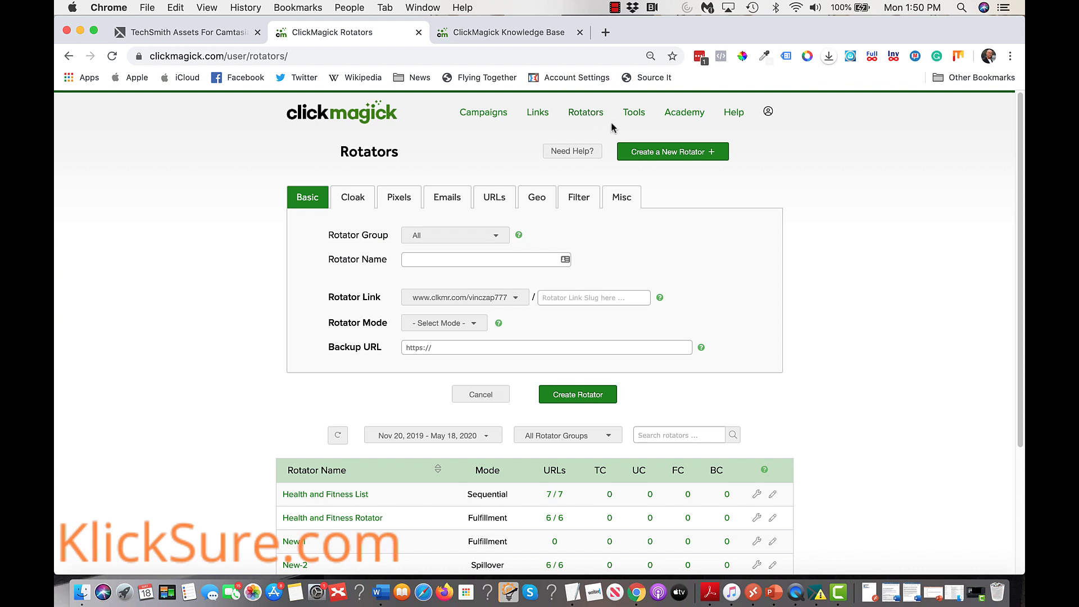
pyautogui.click(474, 322)
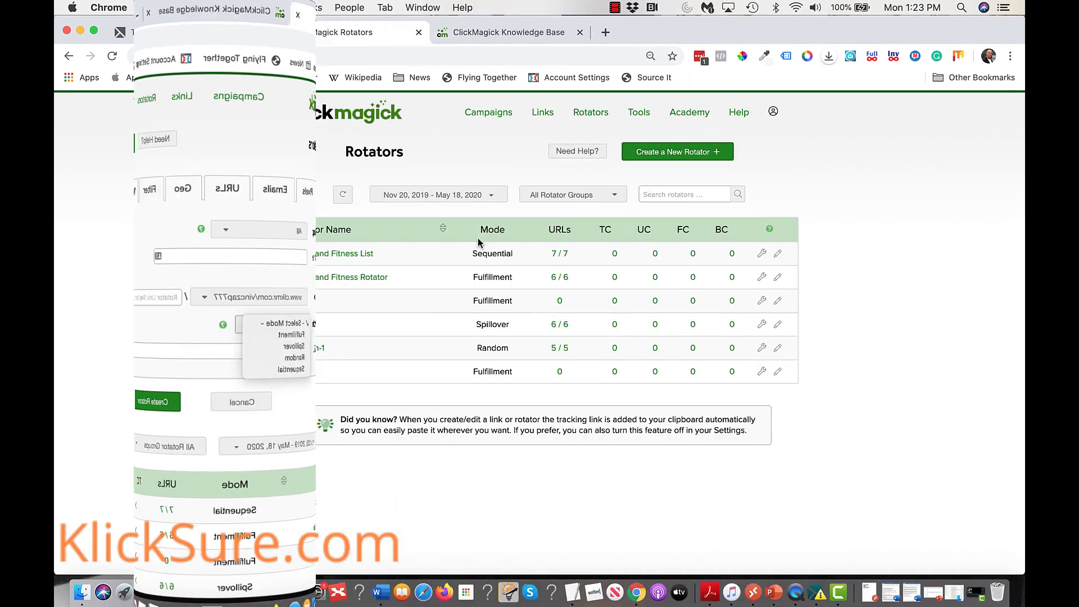
# Step: Open the Health and Fitness Rotator's settings and show all the URLs in its rotation
pyautogui.click(375, 278)
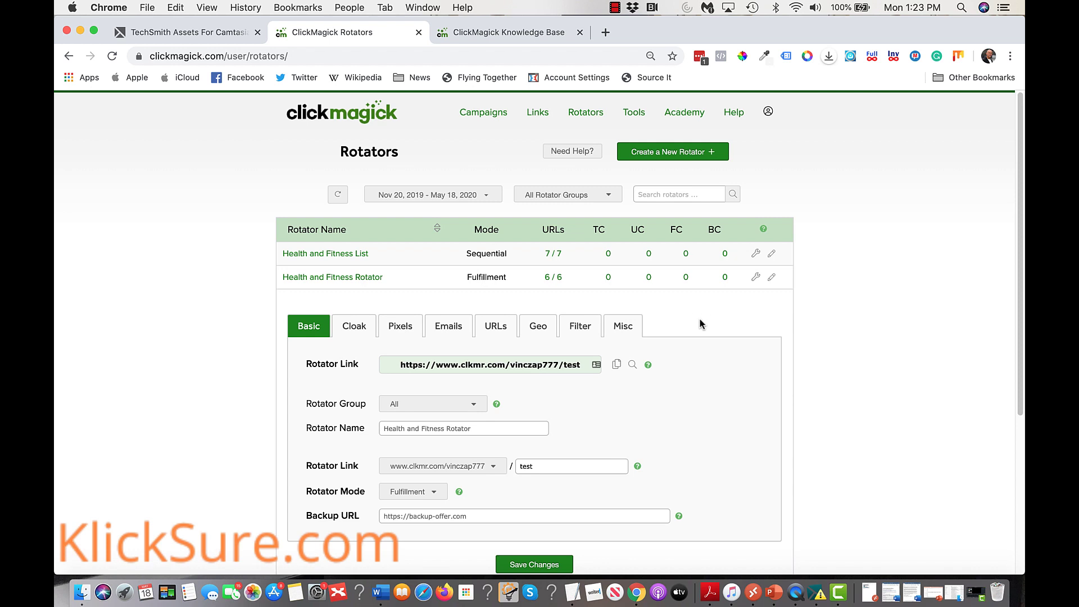
pyautogui.click(756, 278)
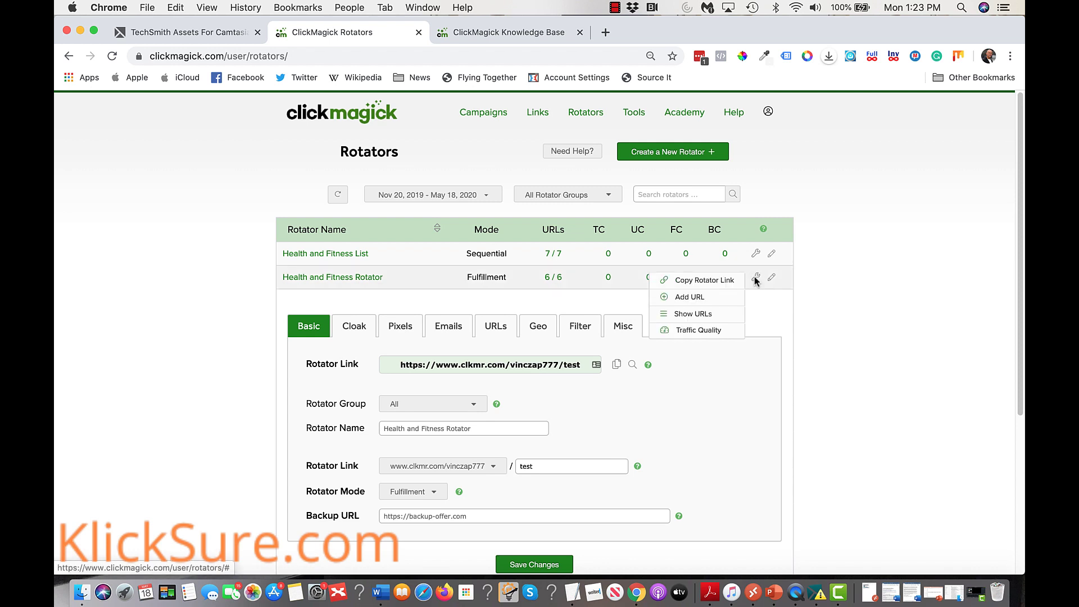
pyautogui.click(713, 315)
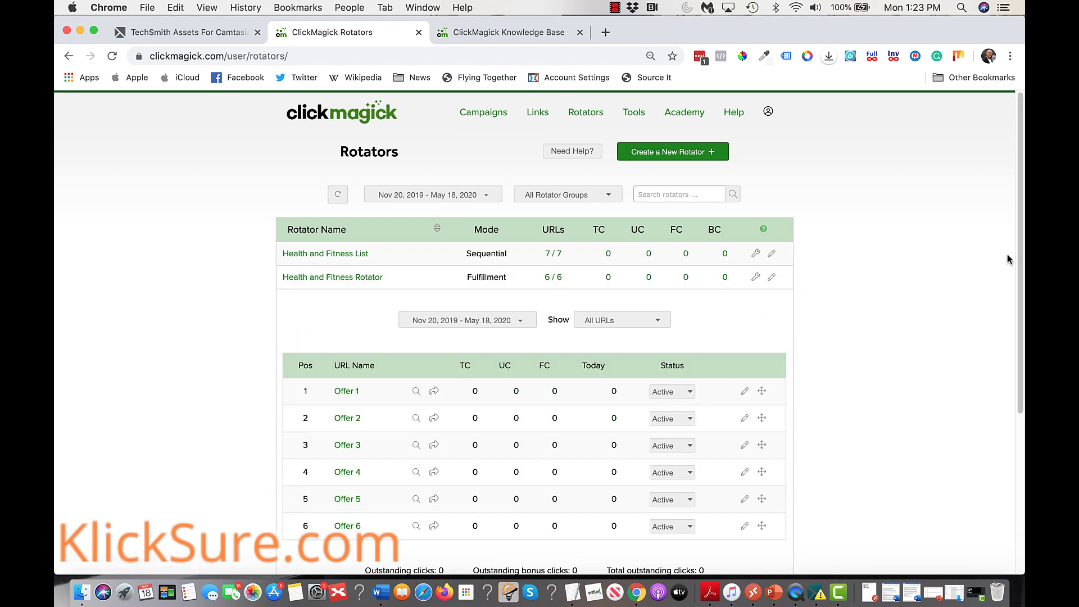
pyautogui.scroll(-5, 1007, 259)
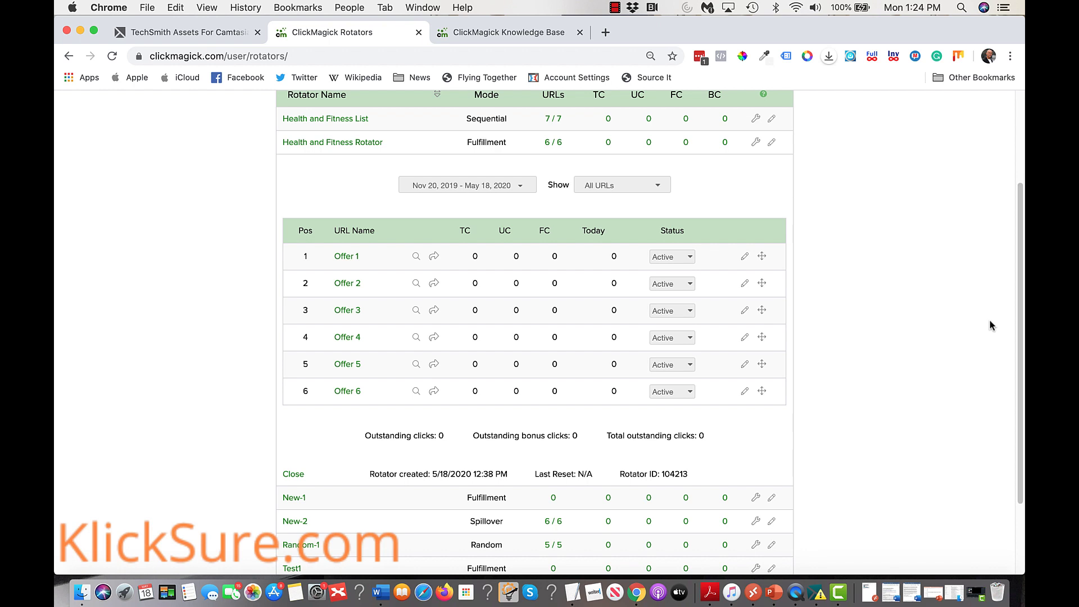
pyautogui.scroll(3, 1011, 332)
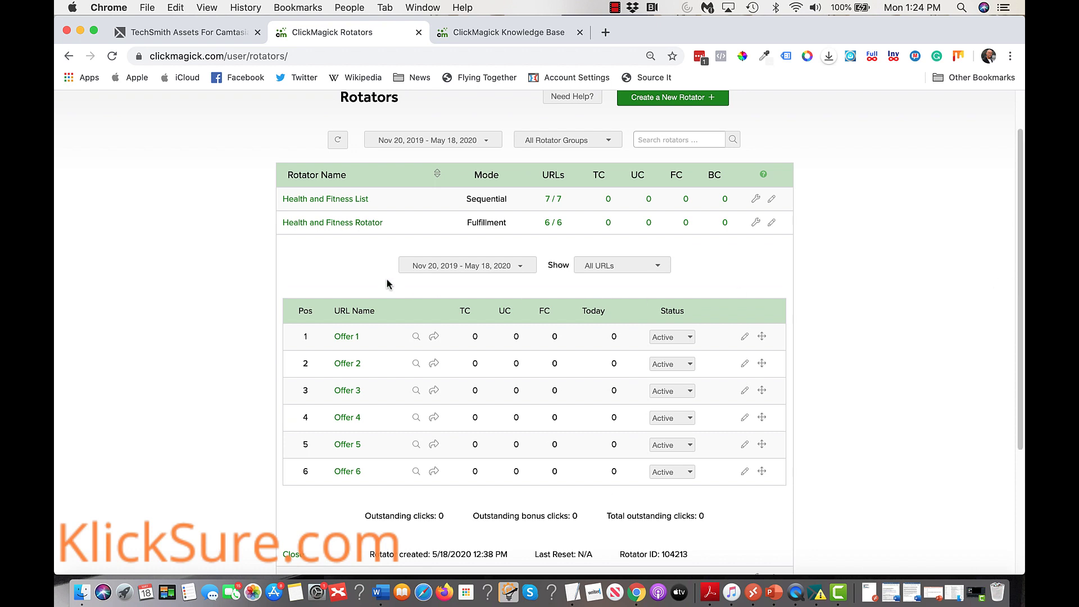
# Step: Open the New-2 spillover rotator's settings and show its URLs
pyautogui.click(333, 224)
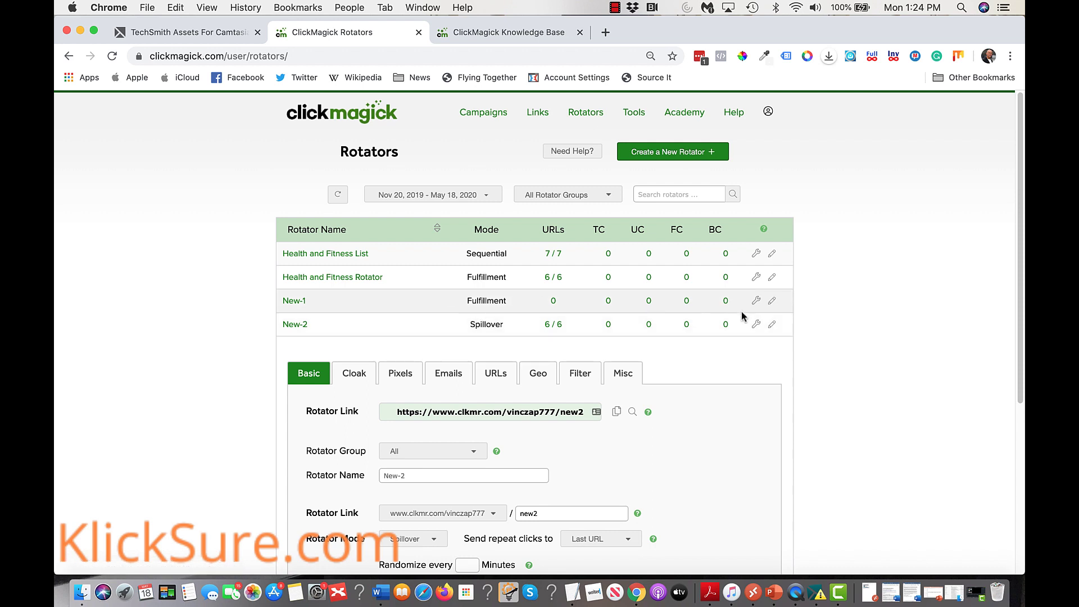
pyautogui.moveTo(1016, 280); pyautogui.dragTo(1021, 355)
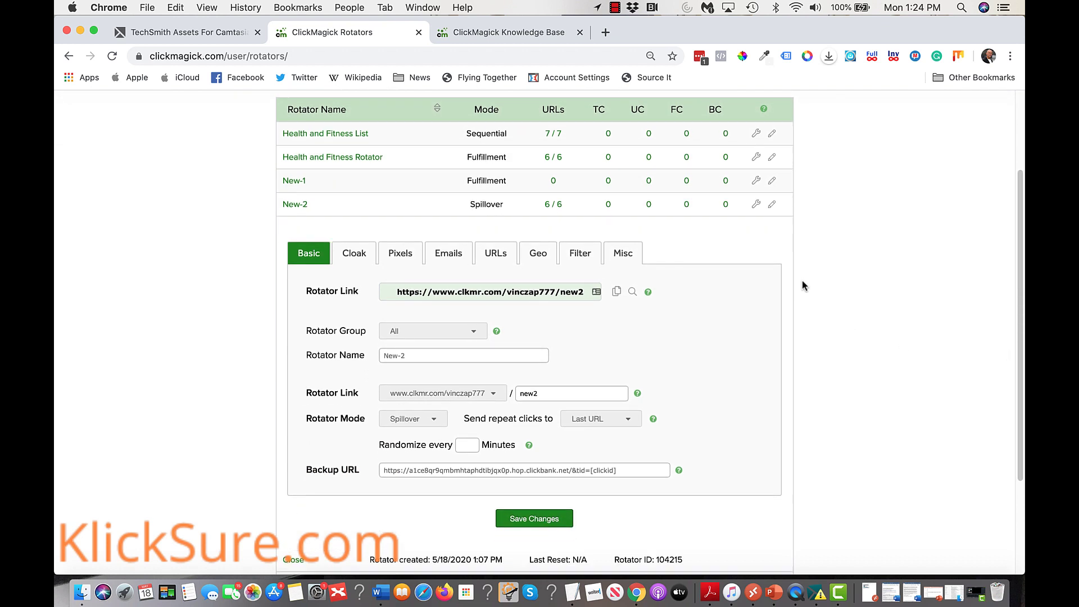
pyautogui.click(756, 207)
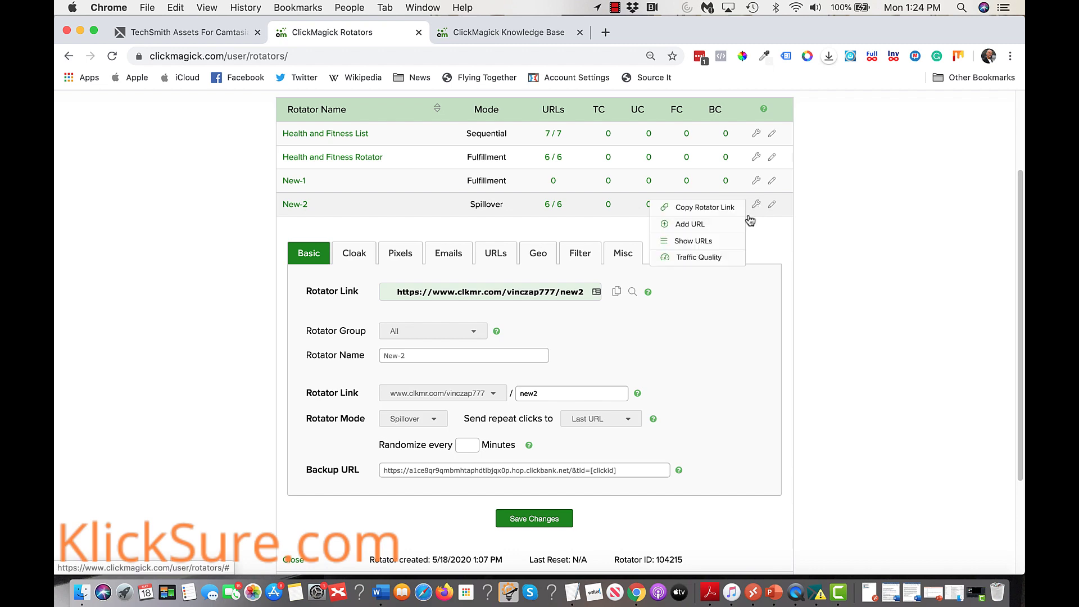
pyautogui.click(708, 240)
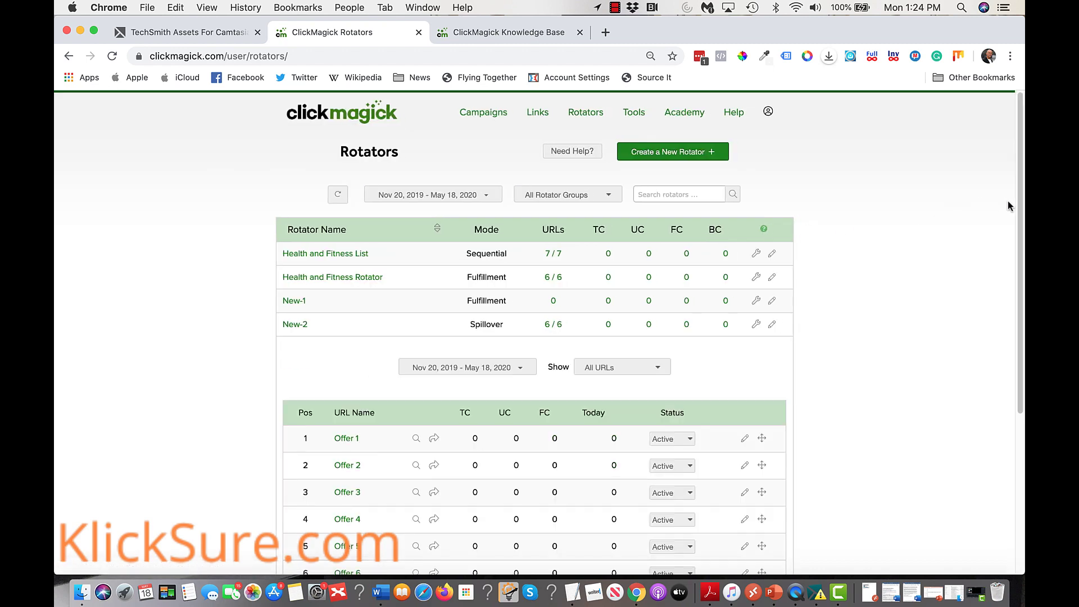
pyautogui.moveTo(1020, 211); pyautogui.dragTo(1021, 295)
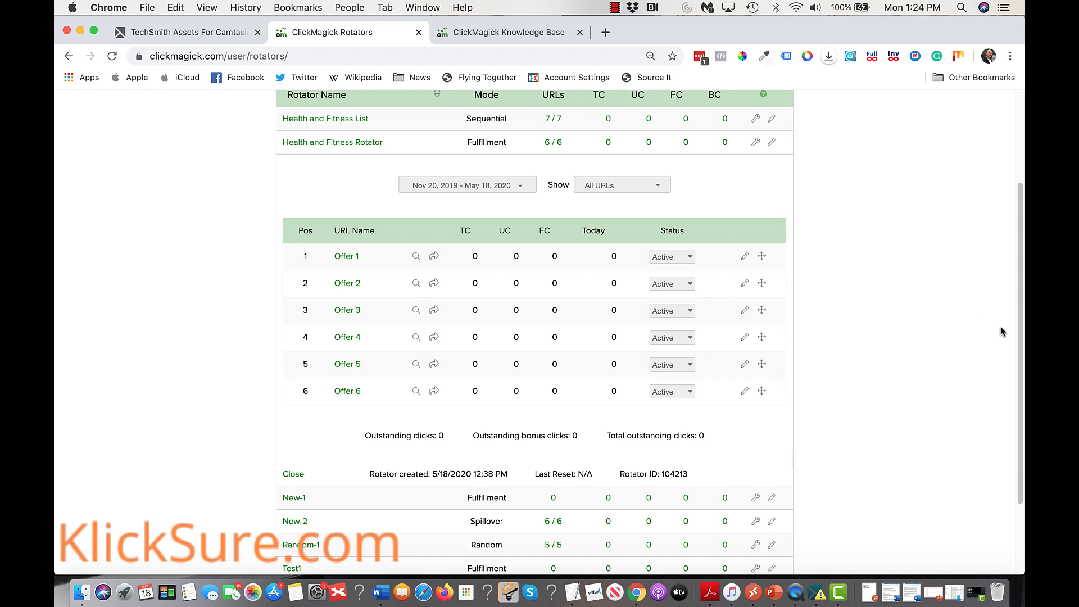
# Step: Review the New-2 rotator's basic settings, including its mode, repeat-click handling and backup URL
pyautogui.moveTo(1018, 335); pyautogui.dragTo(1015, 283)
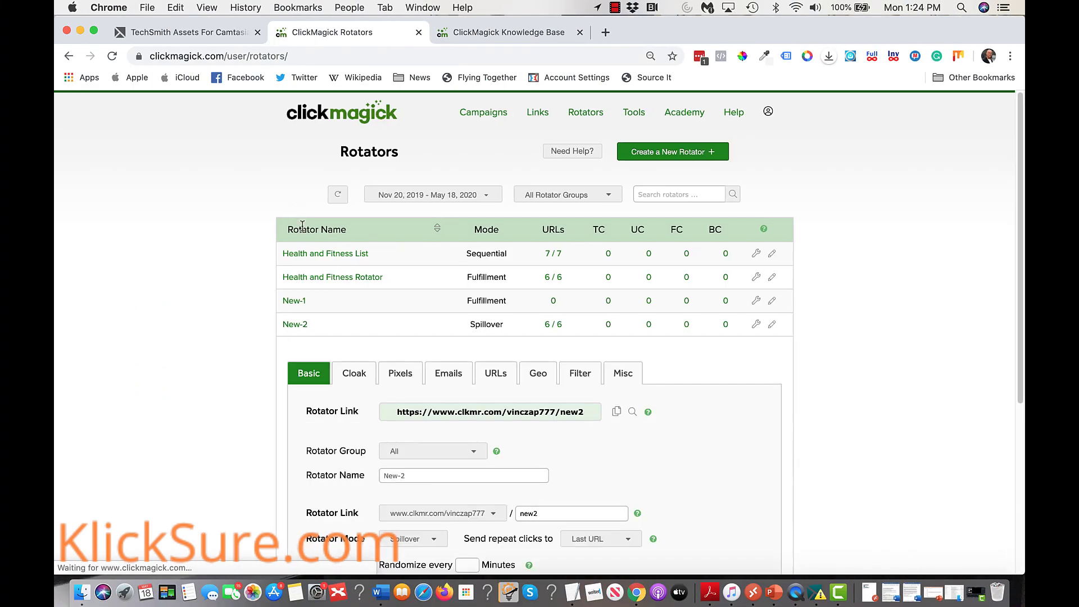
pyautogui.moveTo(1013, 264); pyautogui.dragTo(1010, 412)
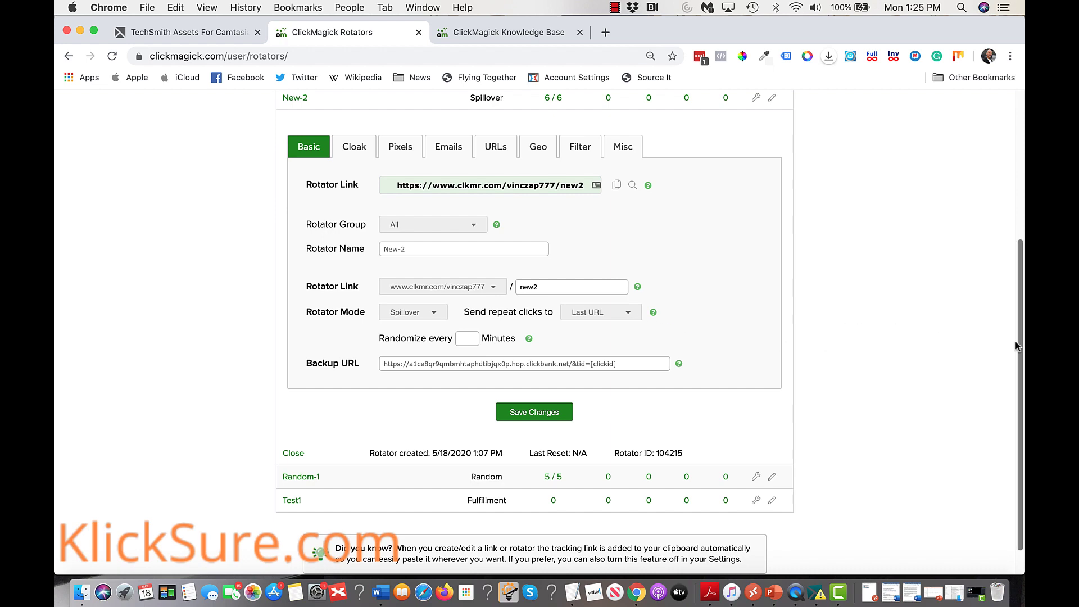
pyautogui.moveTo(1019, 351); pyautogui.dragTo(927, 197)
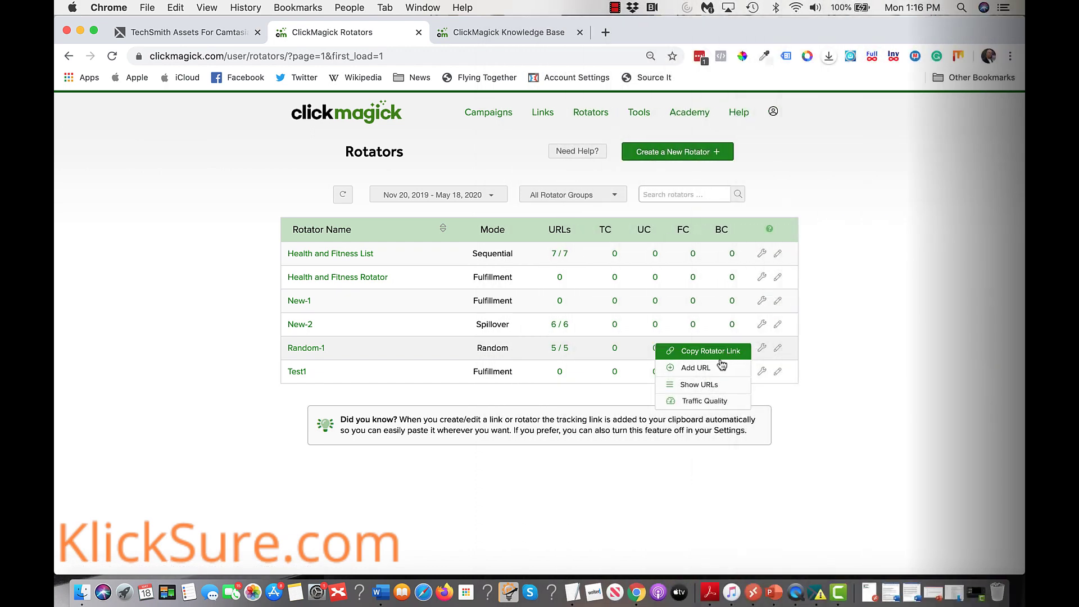
# Step: Show the Random-1 rotator's URLs and look through the list
pyautogui.click(716, 381)
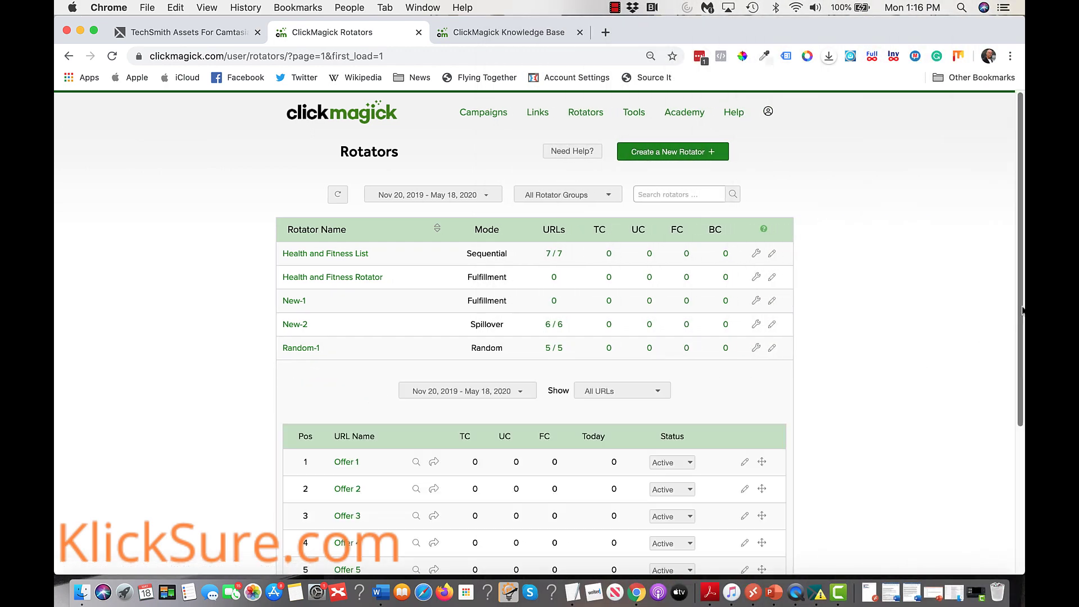
pyautogui.moveTo(1020, 309); pyautogui.dragTo(1020, 441)
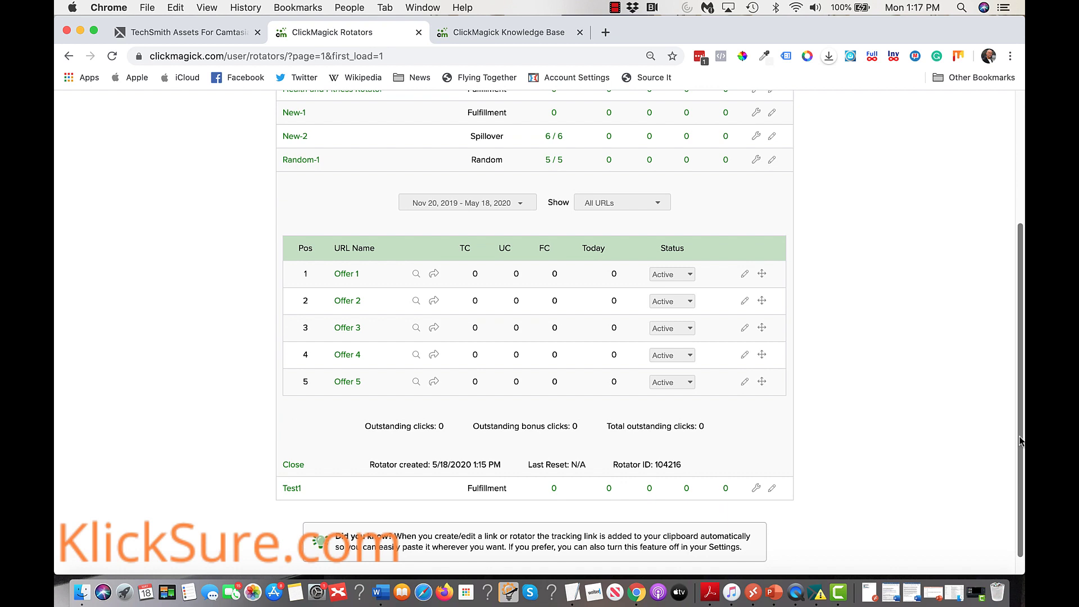
pyautogui.scroll(1, 1021, 441)
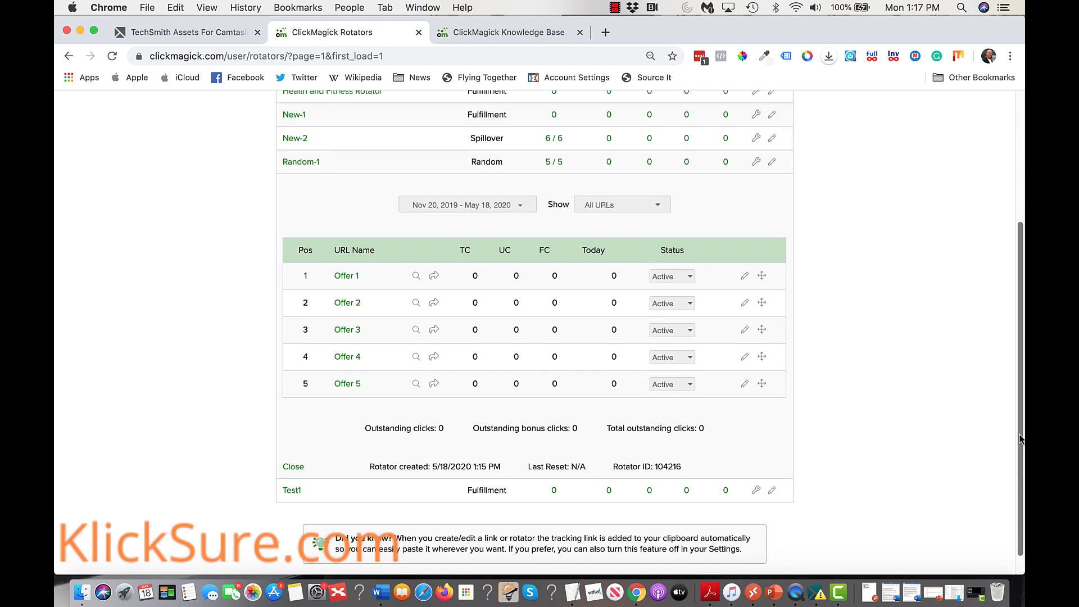
pyautogui.moveTo(1021, 440); pyautogui.dragTo(1020, 441)
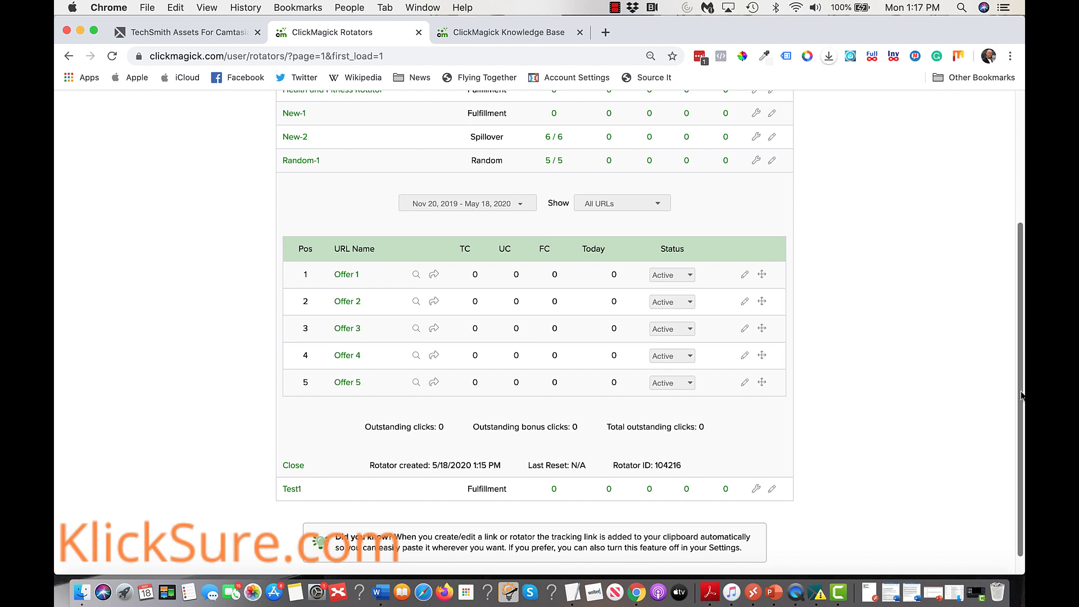
pyautogui.moveTo(1019, 392); pyautogui.dragTo(1014, 297)
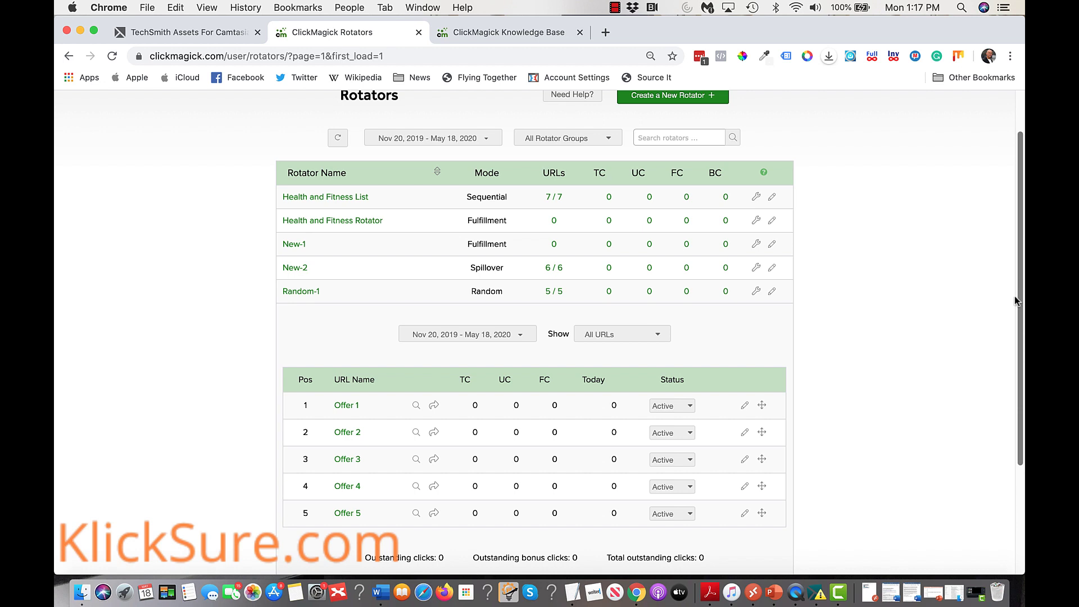
# Step: Open the Sequential - 1 rotator's settings and show its URLs
pyautogui.click(838, 591)
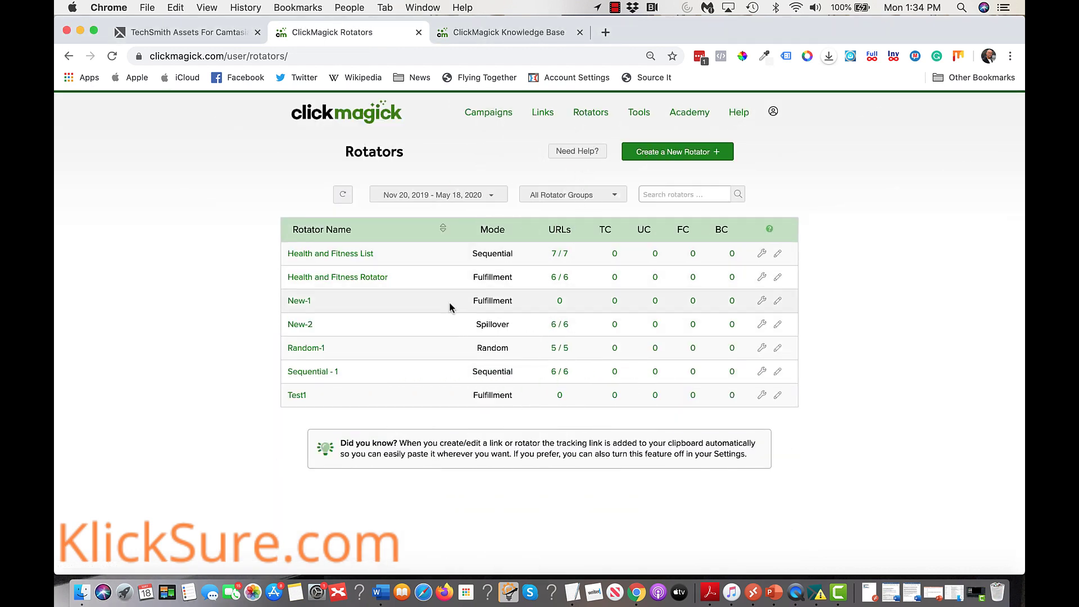
pyautogui.click(315, 373)
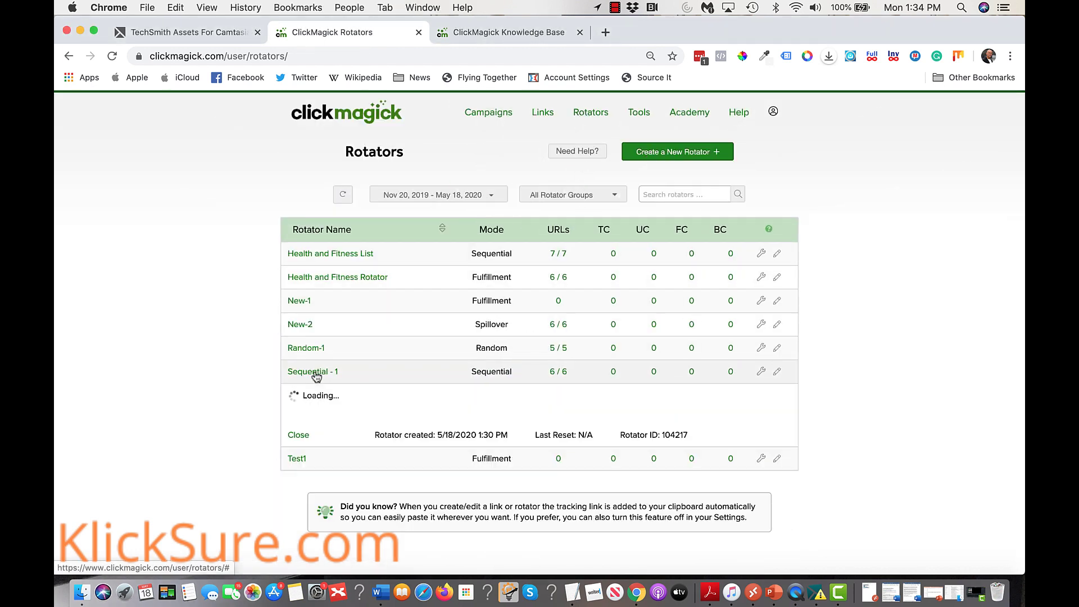
pyautogui.moveTo(1022, 306); pyautogui.dragTo(1014, 437)
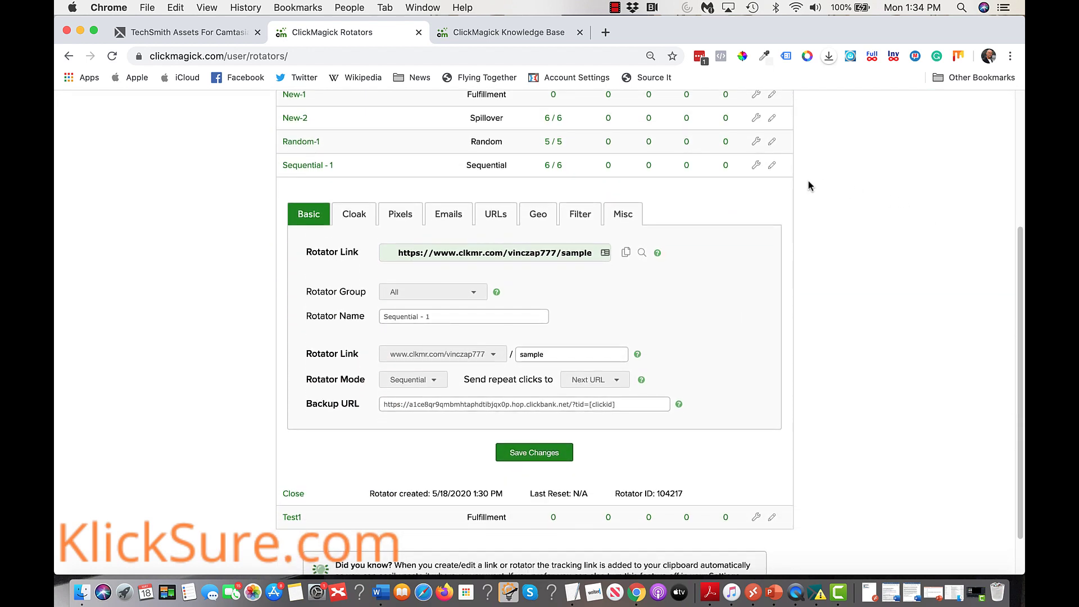
pyautogui.click(754, 165)
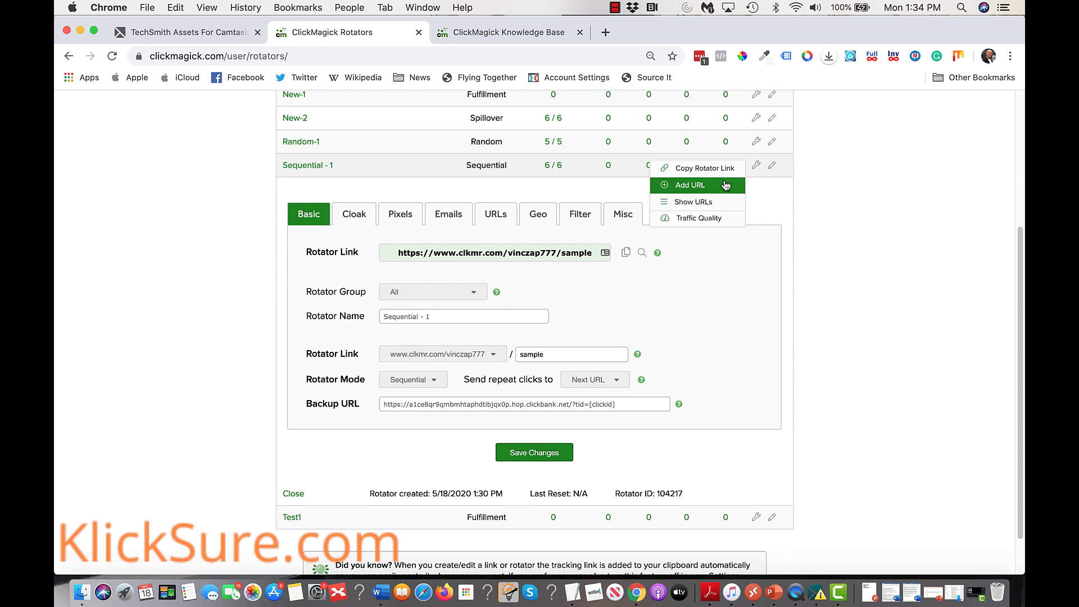
pyautogui.click(695, 201)
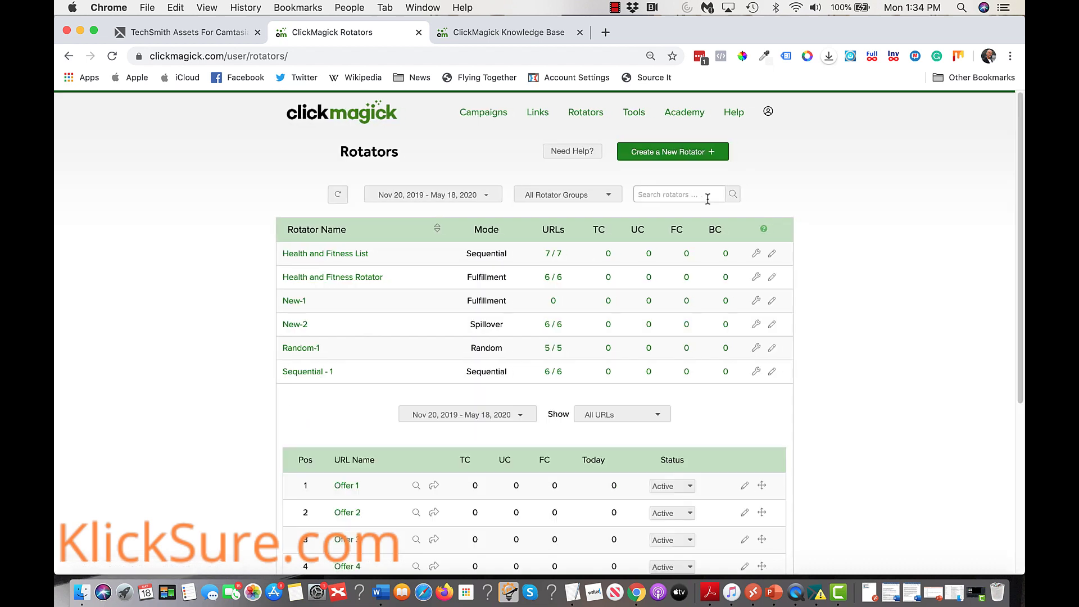
pyautogui.moveTo(1017, 160); pyautogui.dragTo(1020, 339)
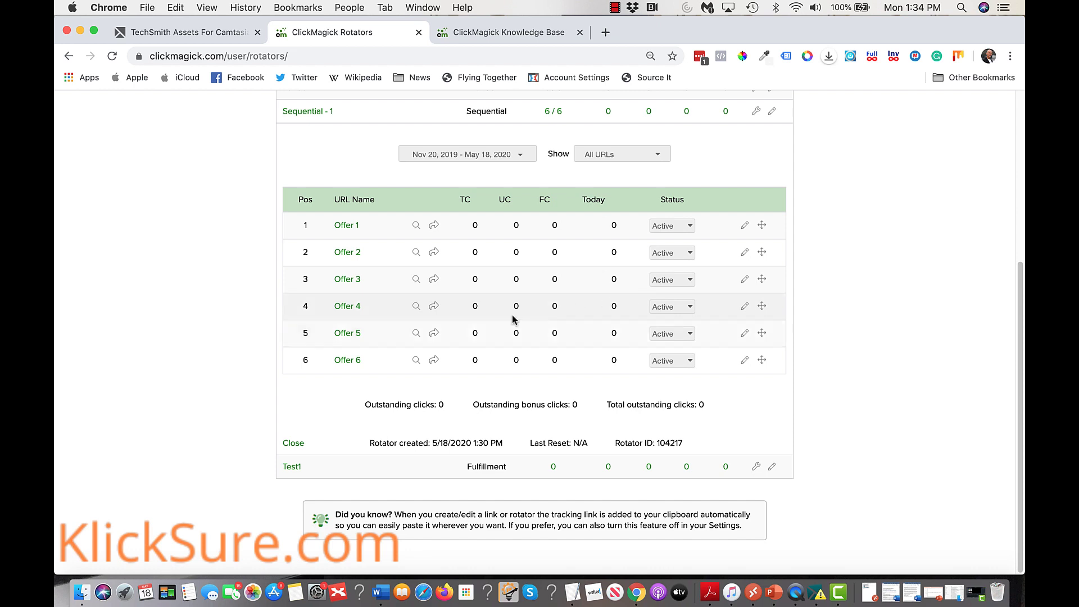
# Step: Set the Sequential URL Weight of Offer 3 in the Sequential - 1 rotator to 4
pyautogui.click(351, 282)
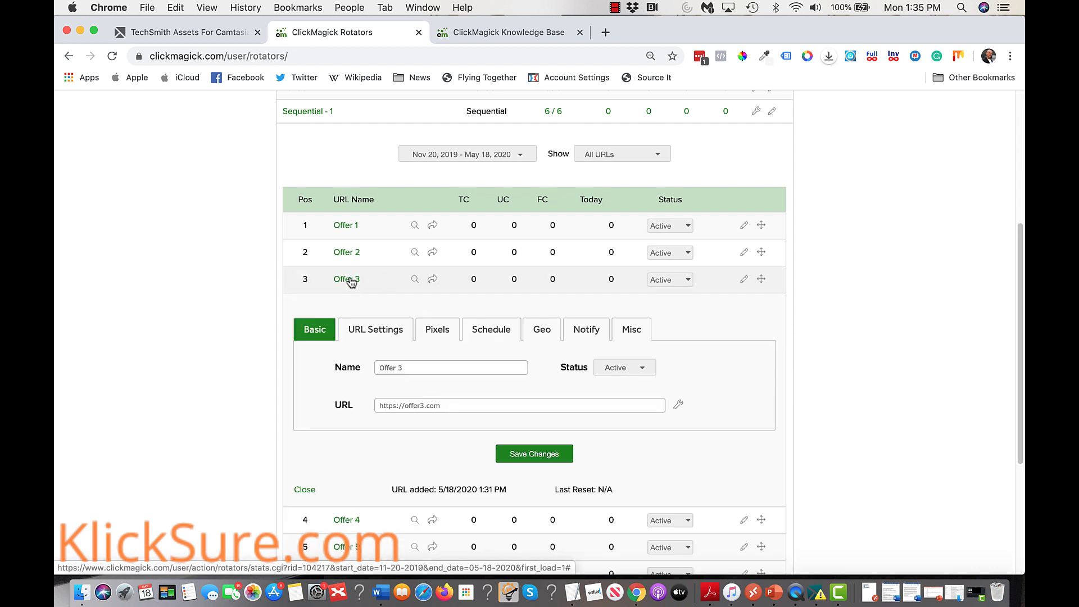
pyautogui.click(369, 332)
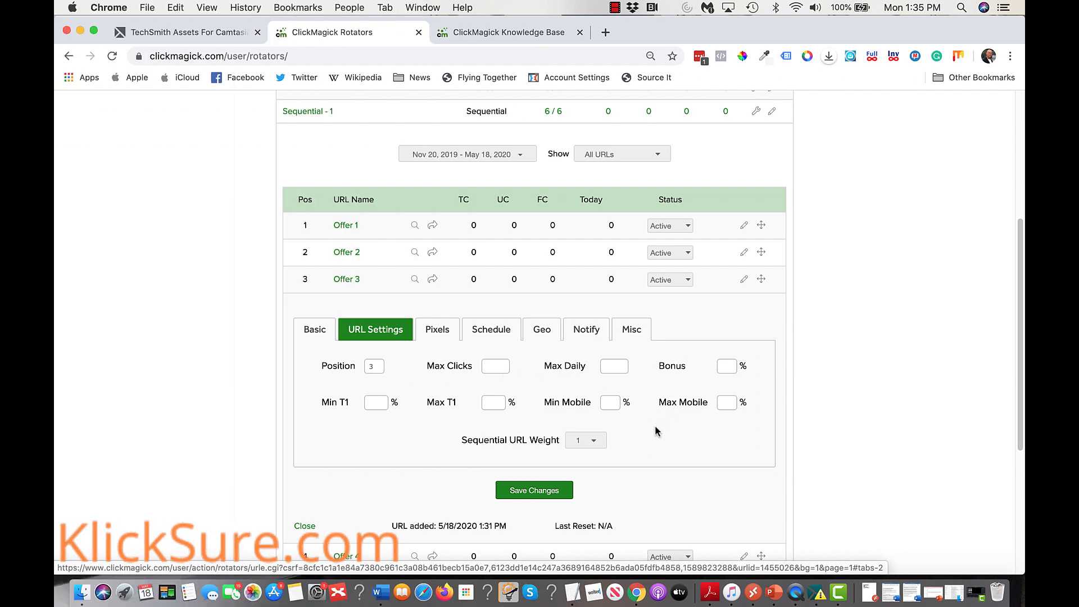
pyautogui.click(593, 443)
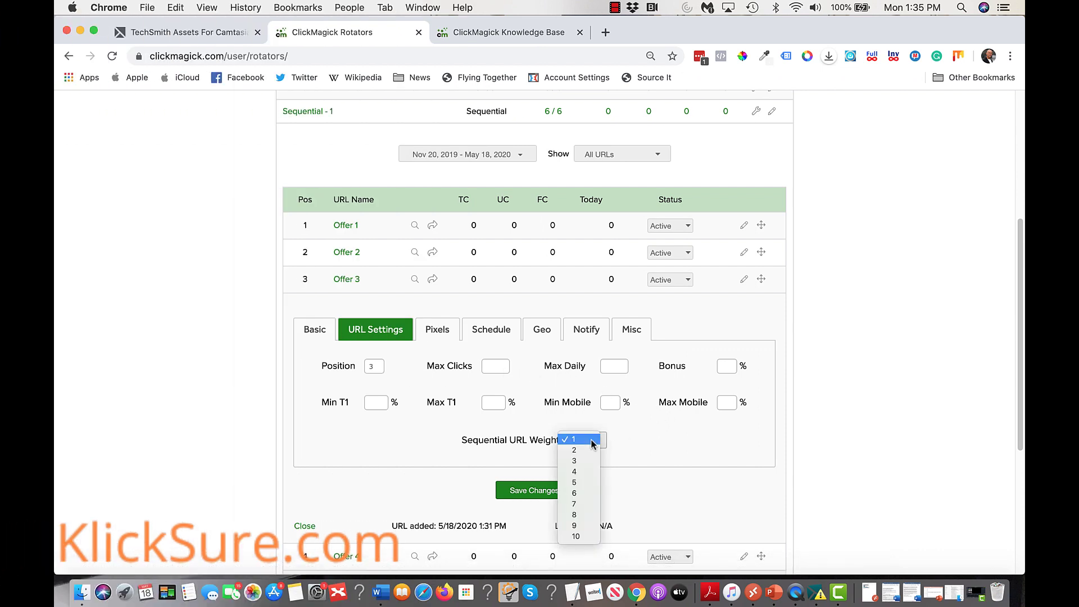
pyautogui.click(579, 471)
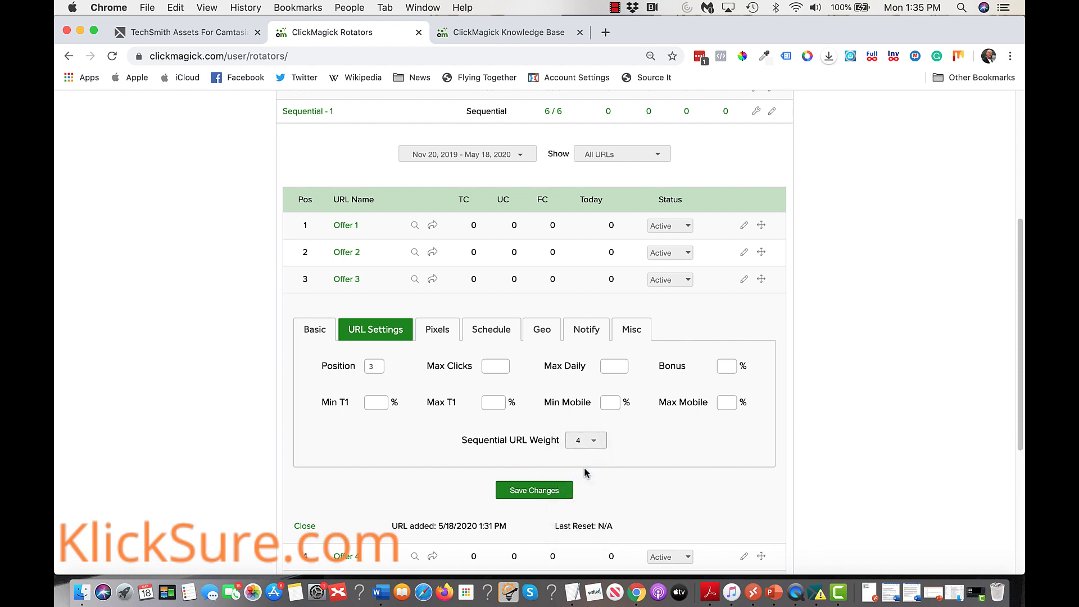